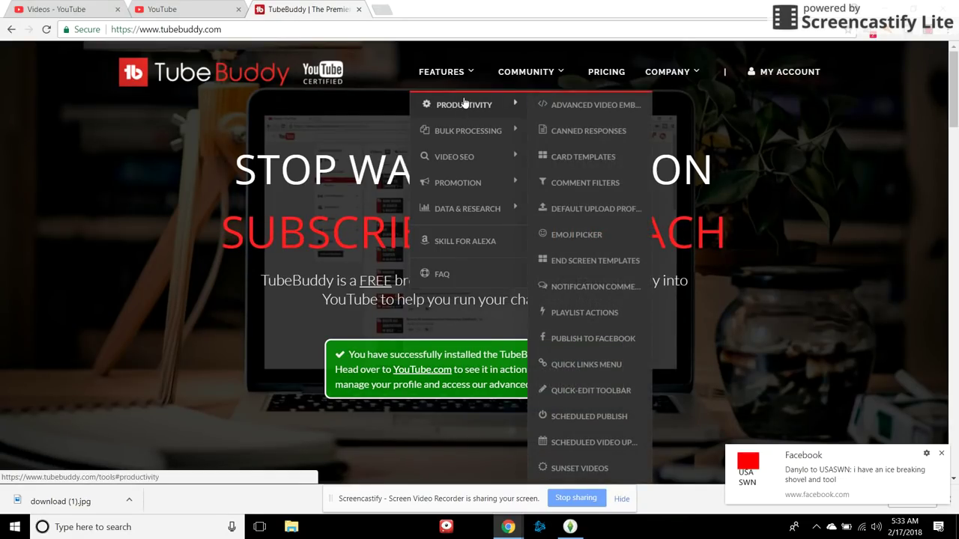
Switch back to The Squad Freestyle edit page and scroll to its tags and Tag Tools.
left_click(163, 9)
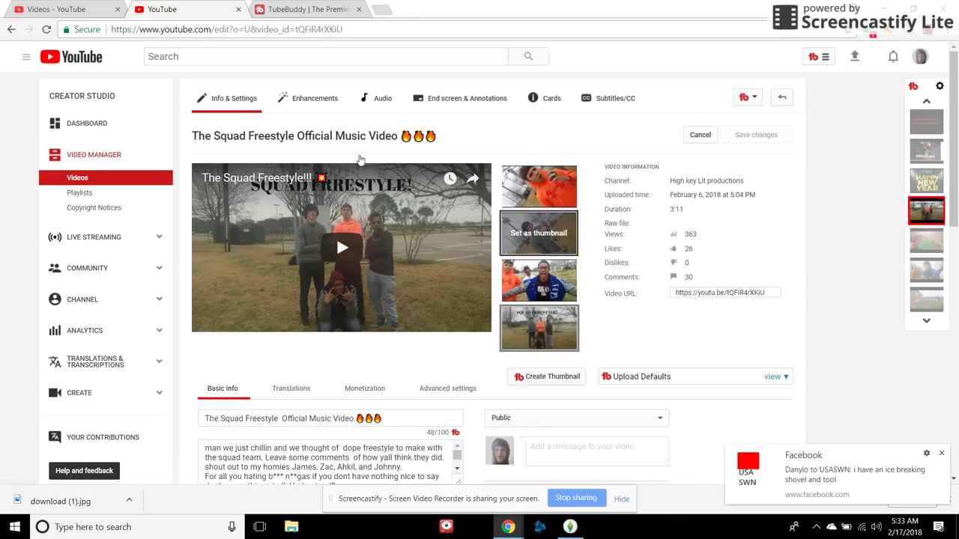
scroll(584, 326, "down", 1)
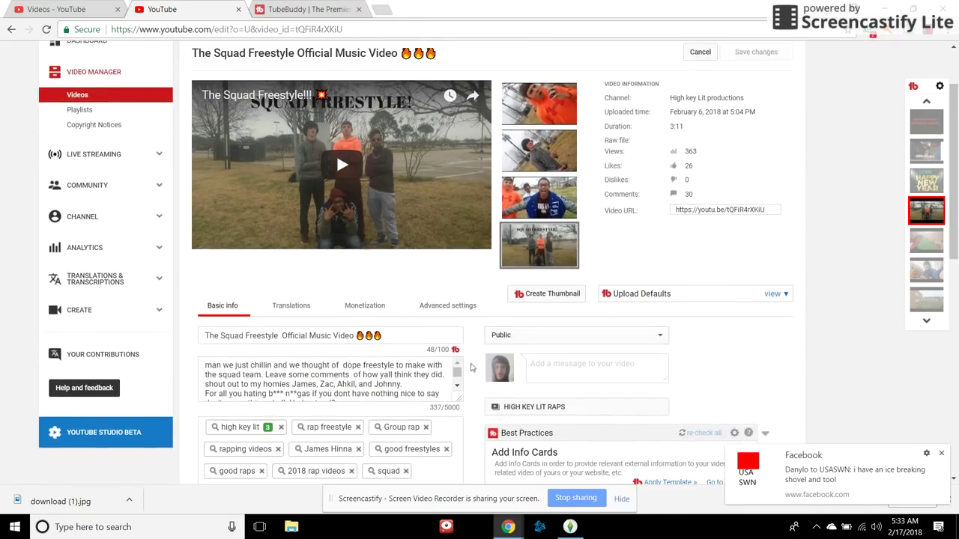
scroll(327, 462, "down", 2)
scroll(522, 369, "down", 1)
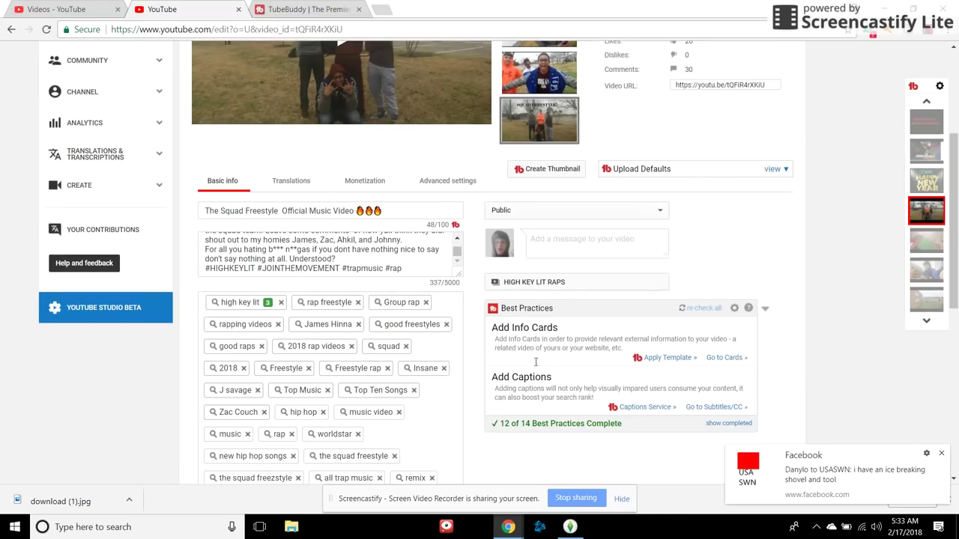
left_click_drag(529, 314, 570, 326)
left_click(590, 347)
double_click(534, 335)
left_click(578, 357)
scroll(466, 429, "down", 2)
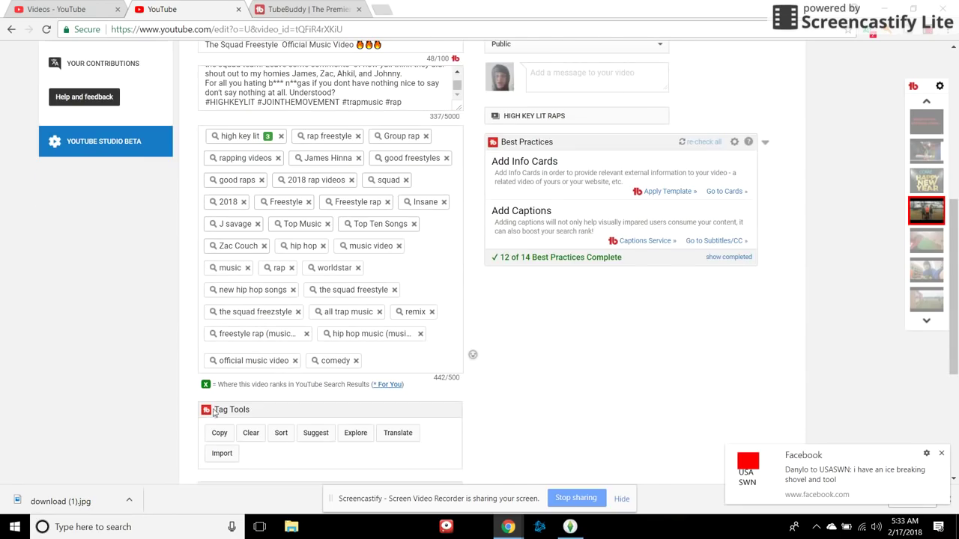
Add the suggested tags worldstarhiphop and hip hop music, then close the suggestions.
left_click(314, 433)
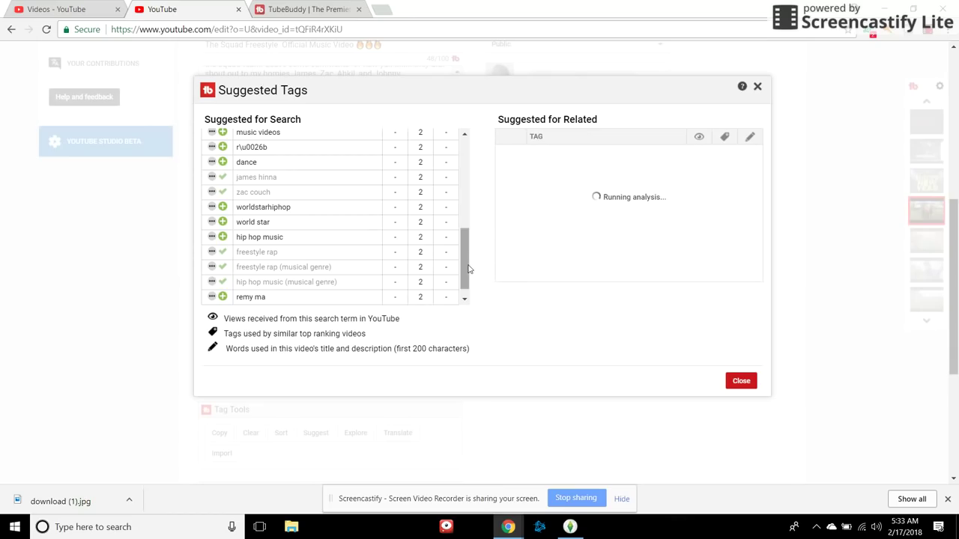
mouse_move(468, 269)
left_mouse_down()
mouse_move(471, 198)
mouse_move(451, 259)
left_mouse_up()
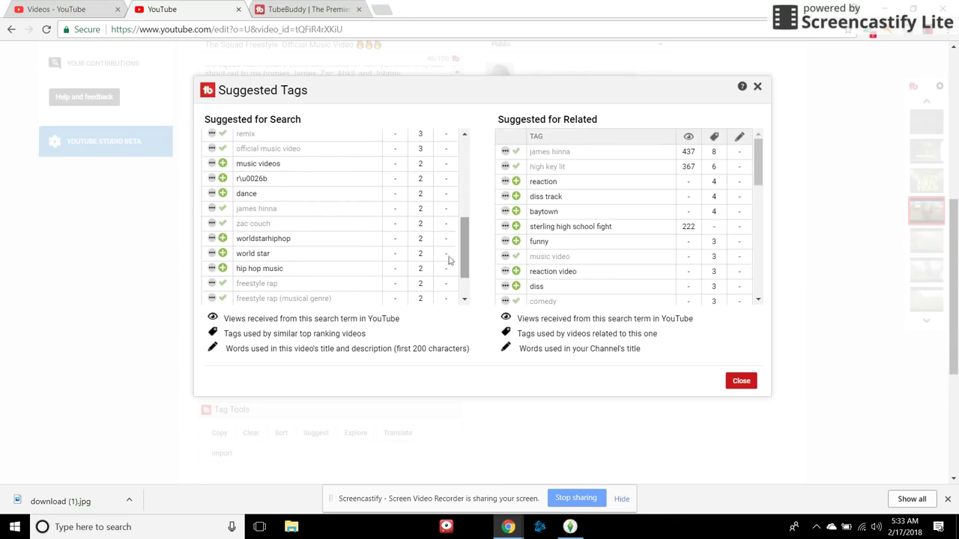
left_click(222, 239)
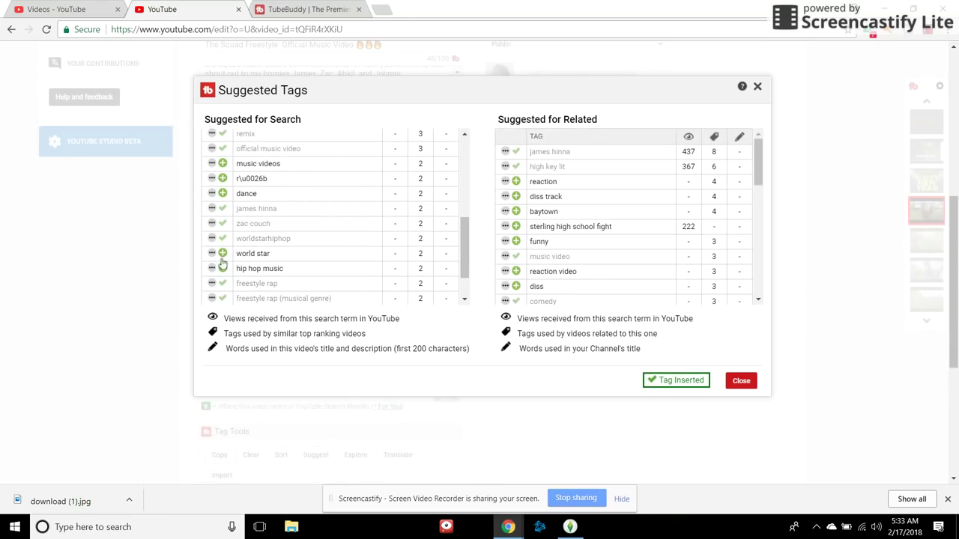
left_click(222, 269)
left_click_drag(467, 253, 467, 270)
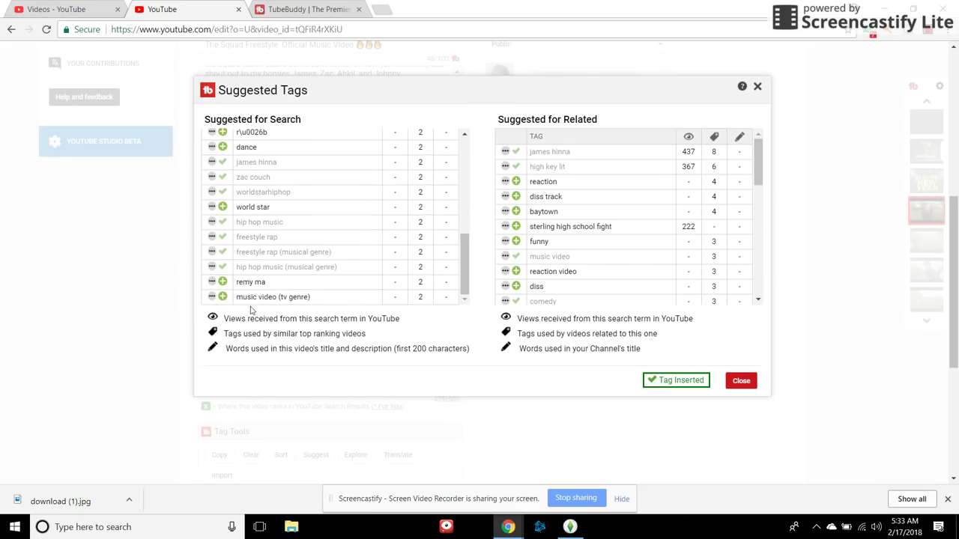
scroll(353, 291, "up", 3)
scroll(338, 304, "up", 3)
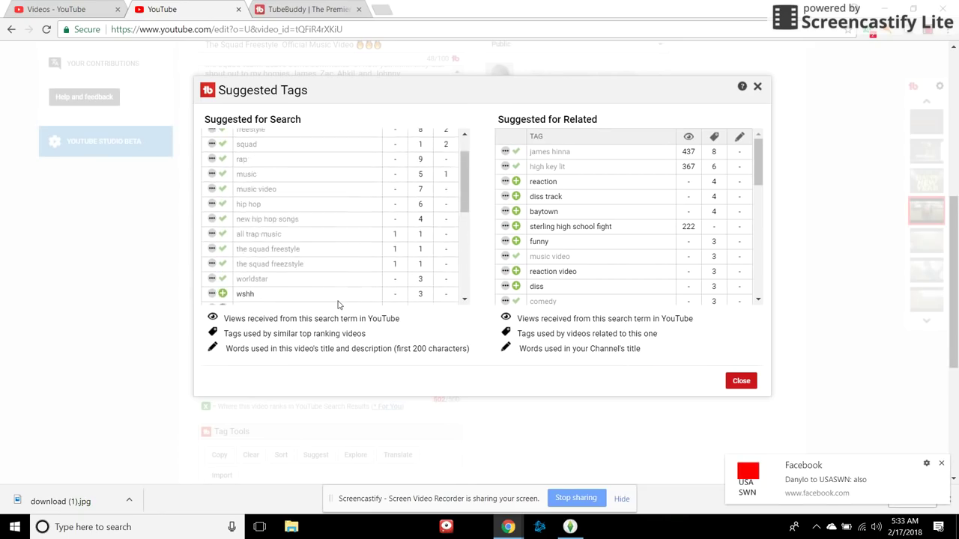
scroll(342, 306, "up", 3)
scroll(358, 305, "up", 3)
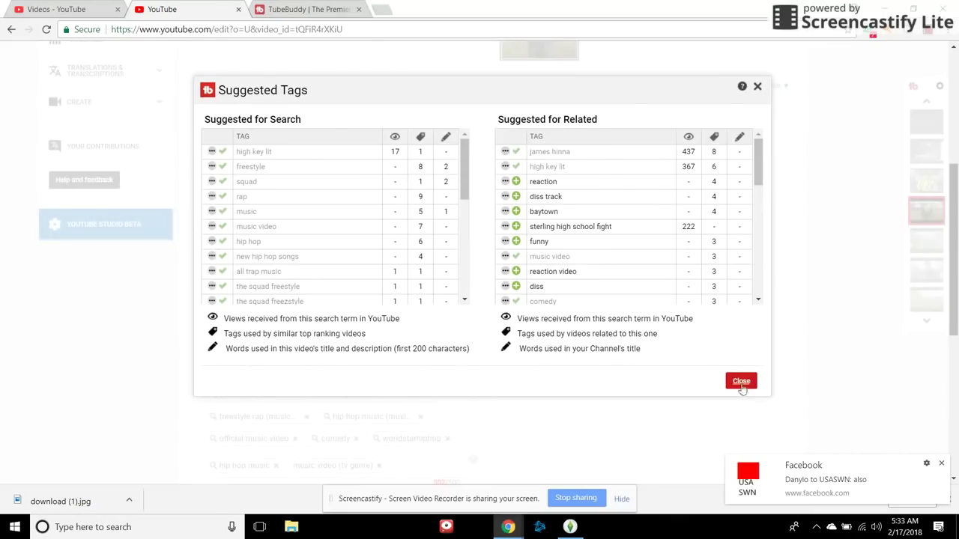
left_click(740, 380)
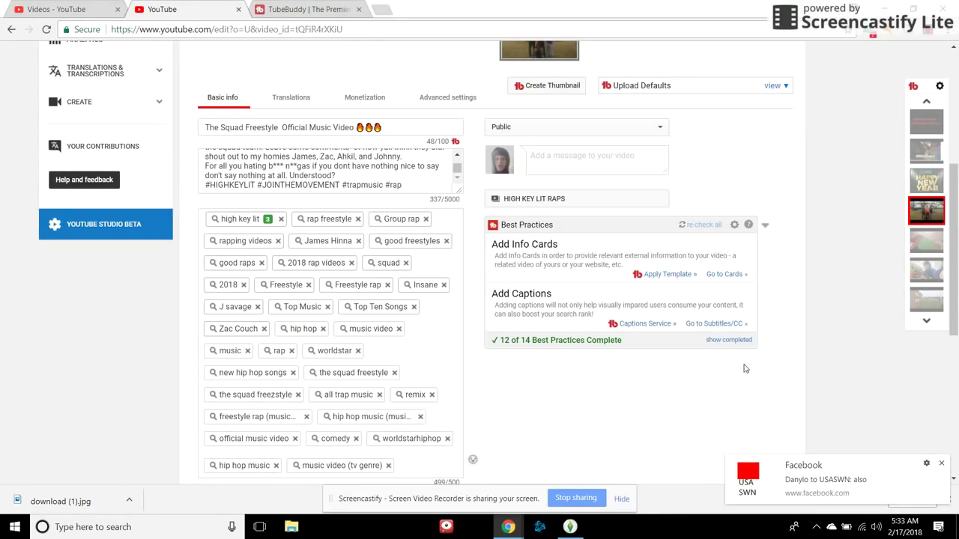
Return to the top of the edit page and show the video's TubeBuddy tool list.
scroll(604, 364, "down", 3)
scroll(599, 370, "up", 2)
scroll(597, 377, "up", 2)
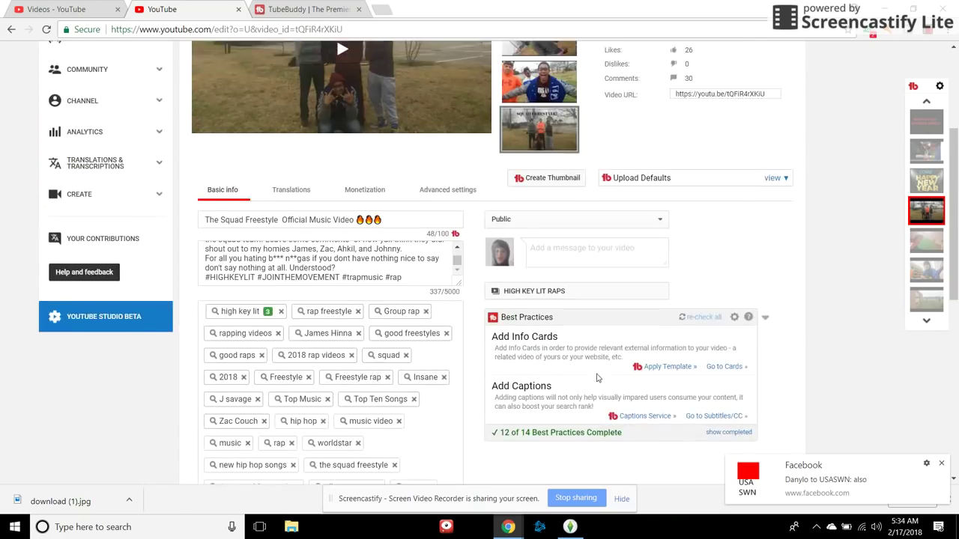
scroll(597, 377, "up", 3)
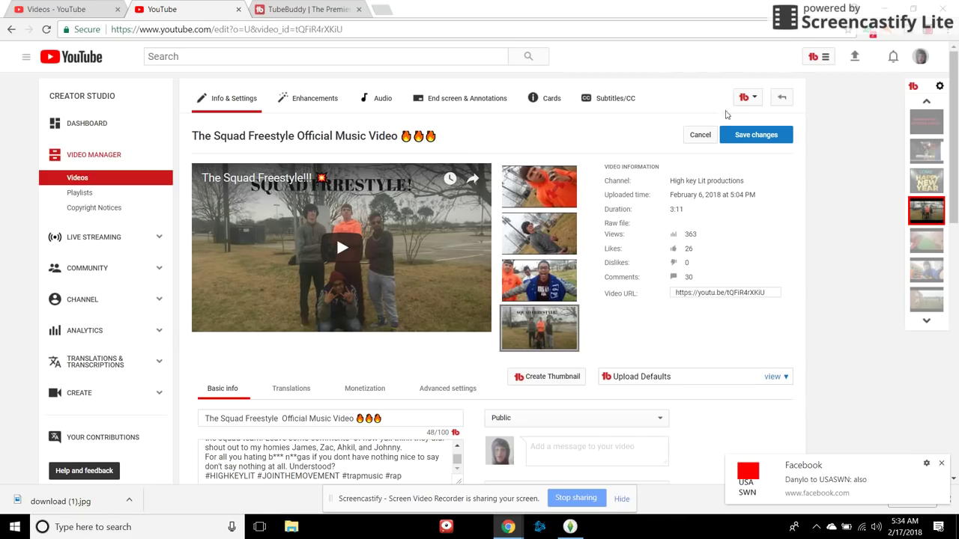
left_click(743, 105)
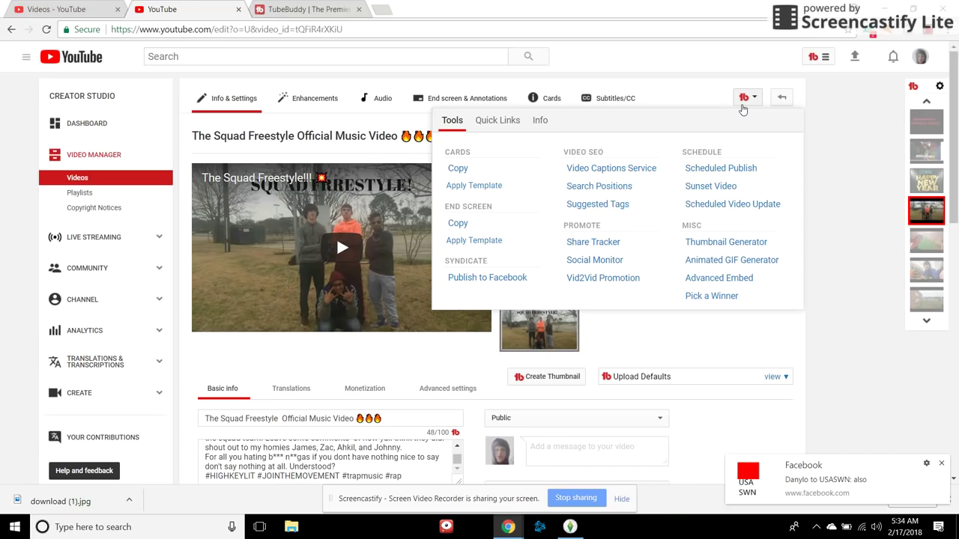
Browse the video's Twitter mentions in TubeBuddy's Social Monitor, then close it.
left_click(610, 257)
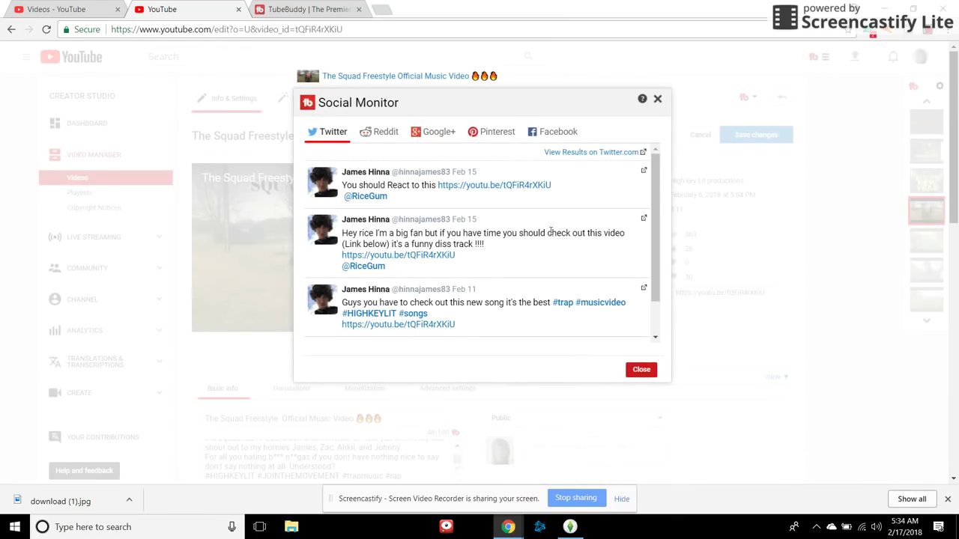
scroll(532, 248, "down", 1)
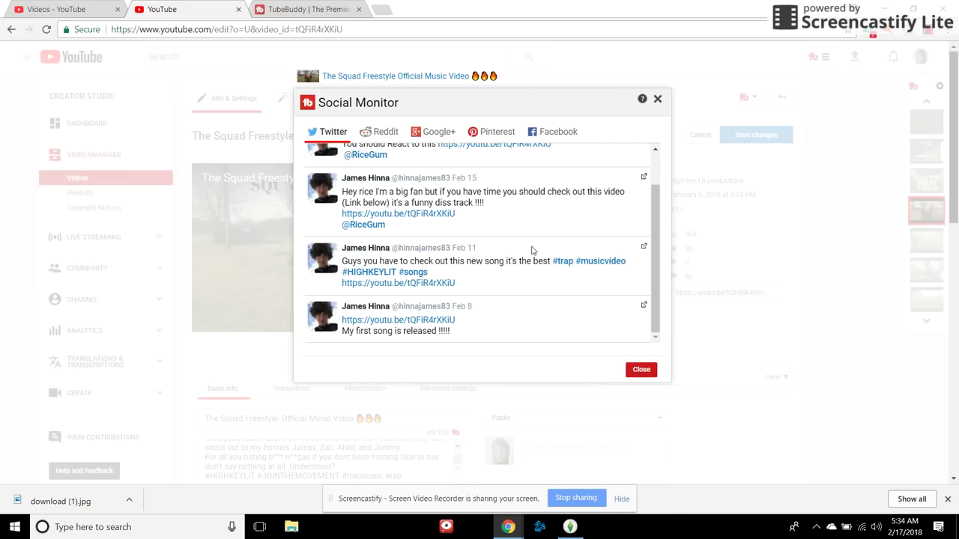
scroll(547, 256, "up", 1)
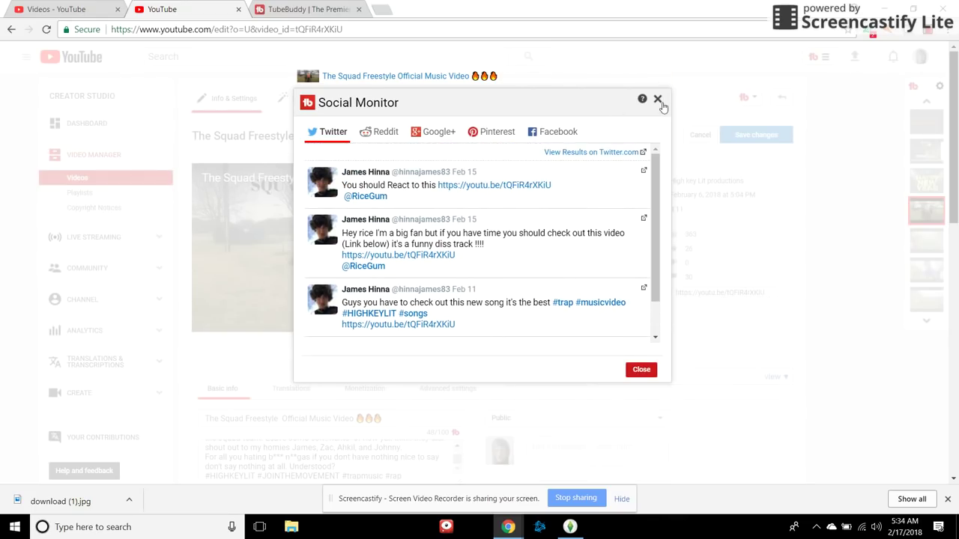
left_click(657, 100)
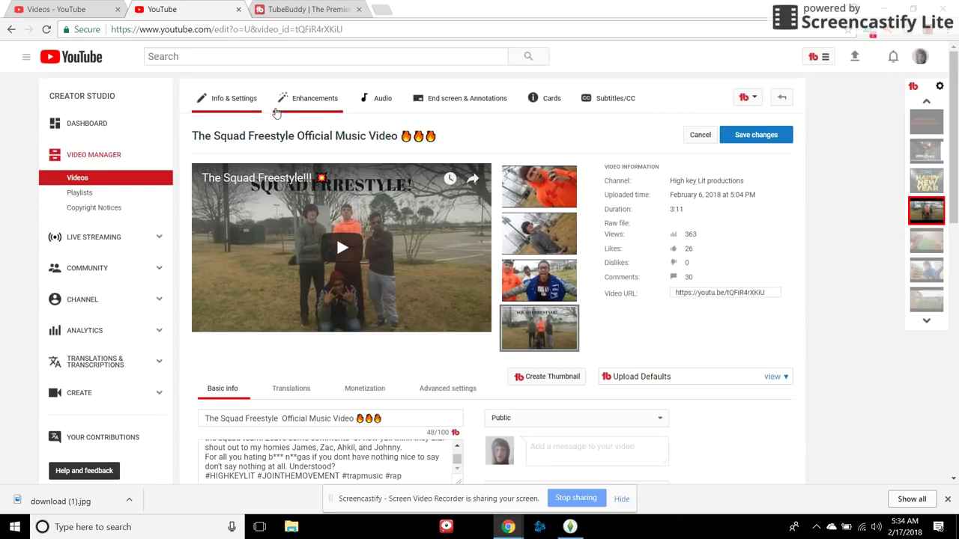
Stay on the edit page and save the video's tag changes.
left_click(107, 180)
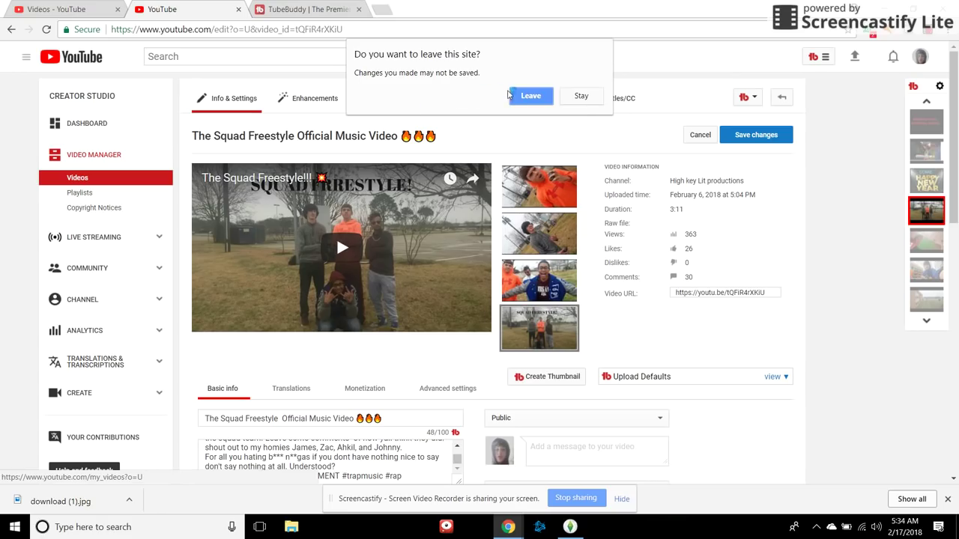
left_click(581, 102)
left_click(778, 139)
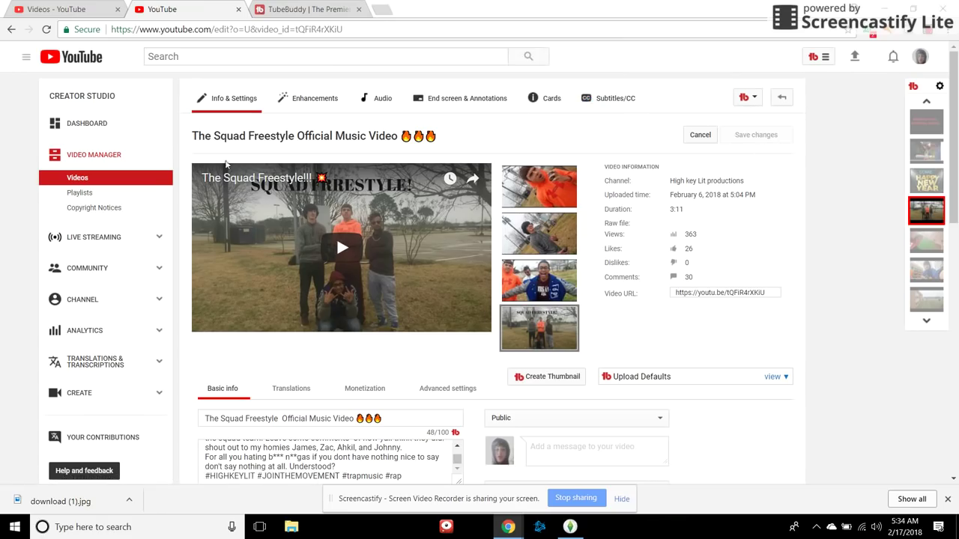
Go to Video Manager and scroll through the channel's 51 uploaded videos.
left_click(116, 187)
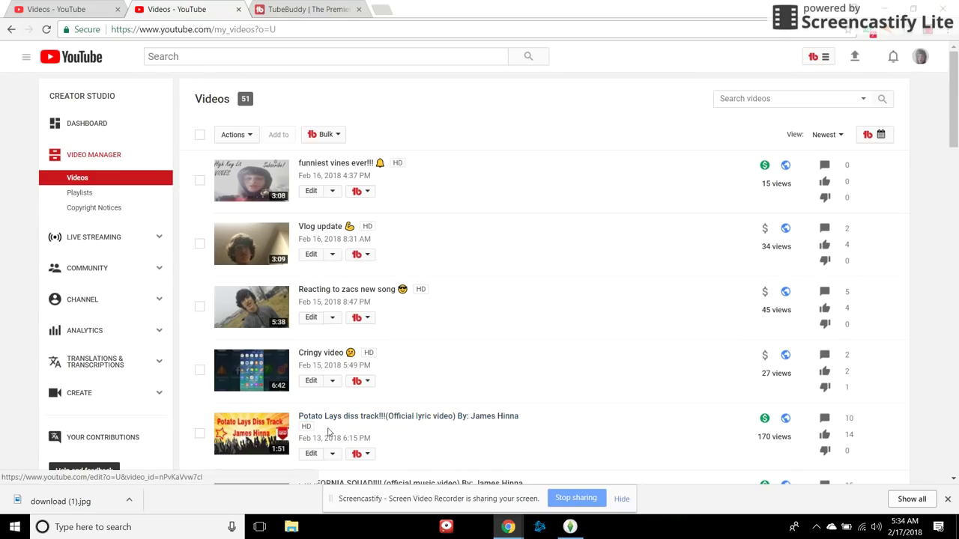
scroll(317, 431, "down", 2)
scroll(317, 431, "down", 1)
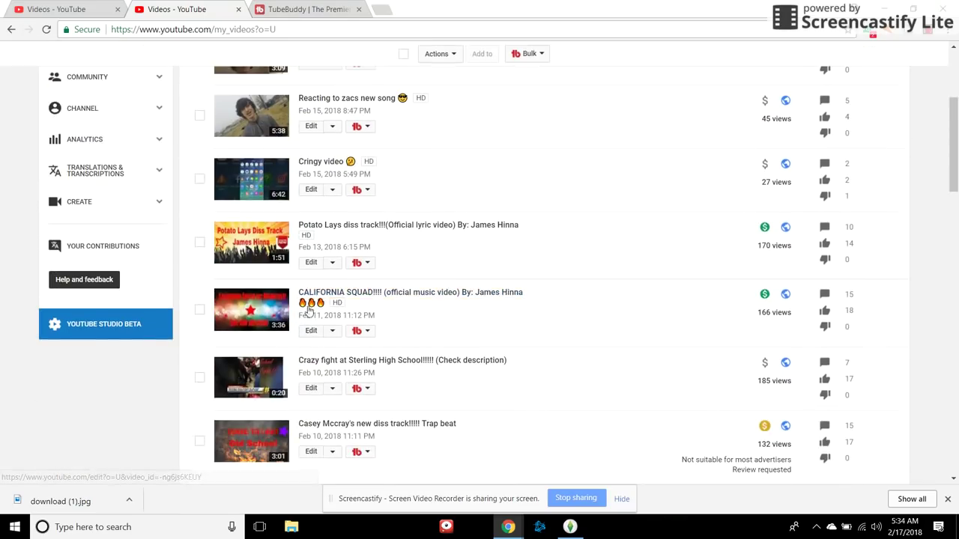
left_click(311, 263)
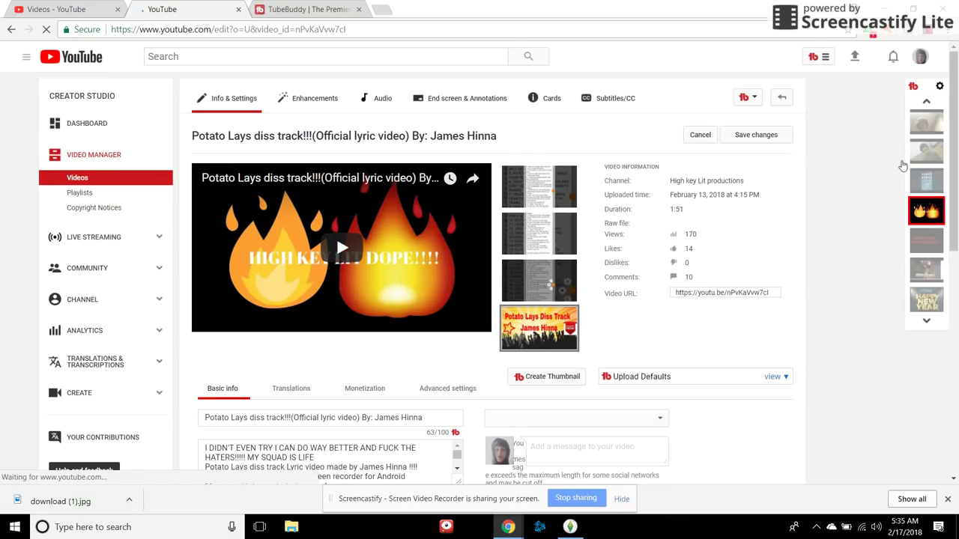
scroll(242, 133, "down", 1)
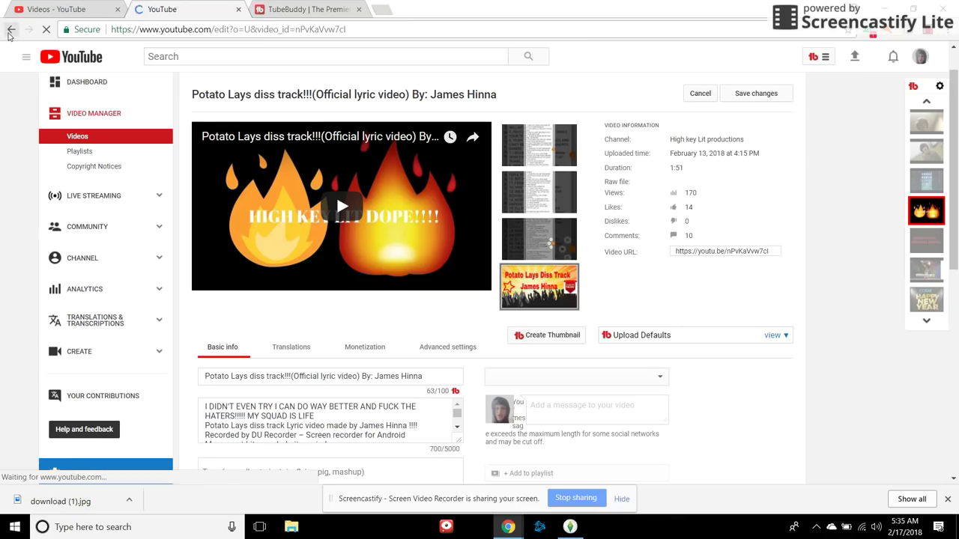
left_click(10, 31)
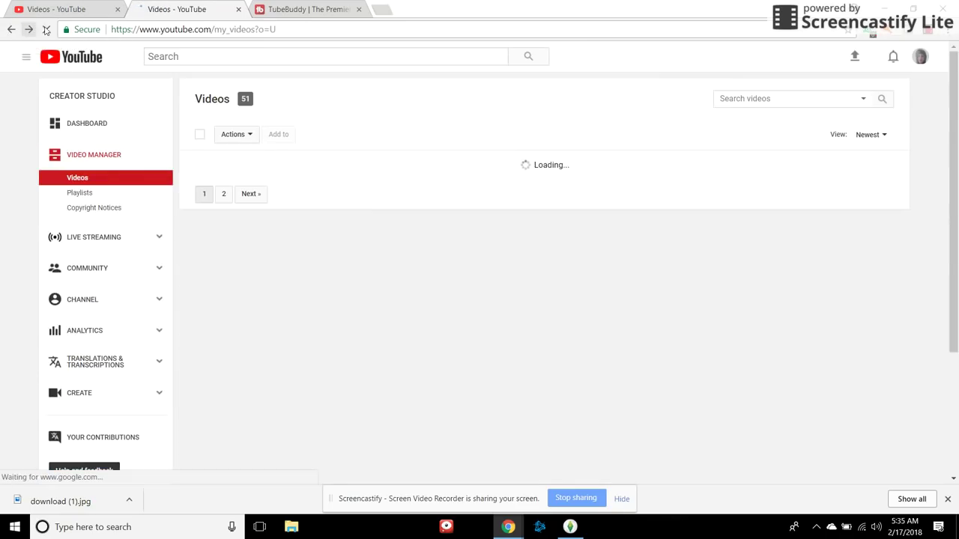
scroll(432, 184, "down", 3)
scroll(404, 182, "up", 3)
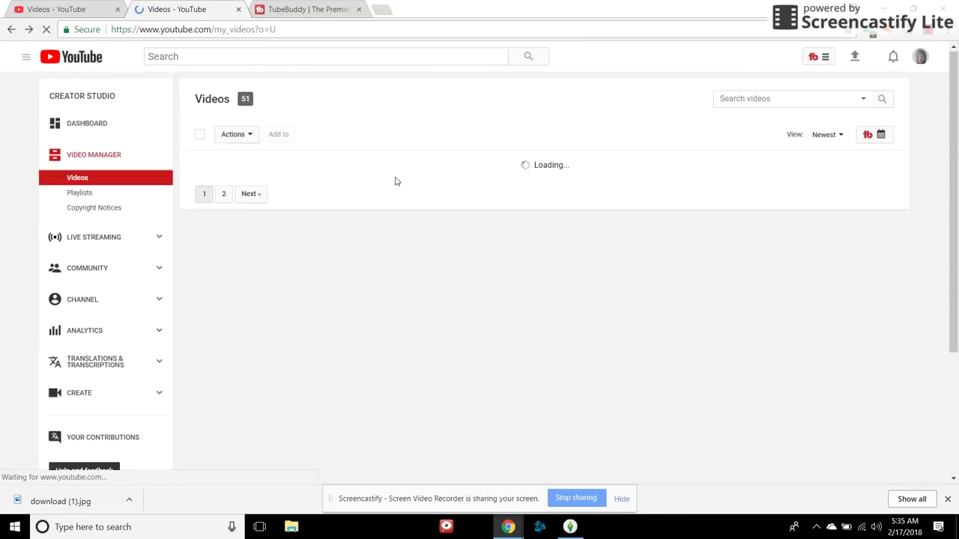
scroll(388, 142, "down", 3)
scroll(401, 138, "up", 2)
scroll(405, 131, "down", 2)
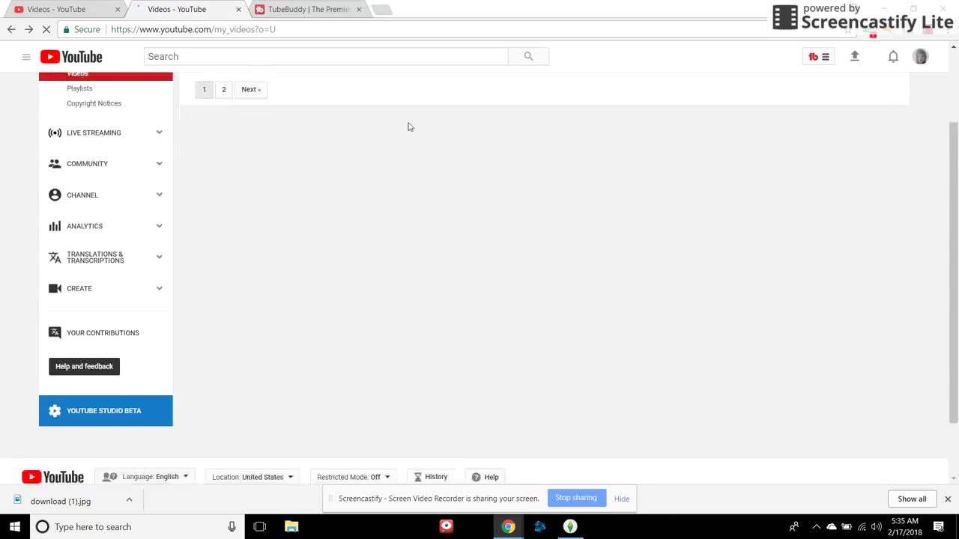
scroll(397, 117, "up", 3)
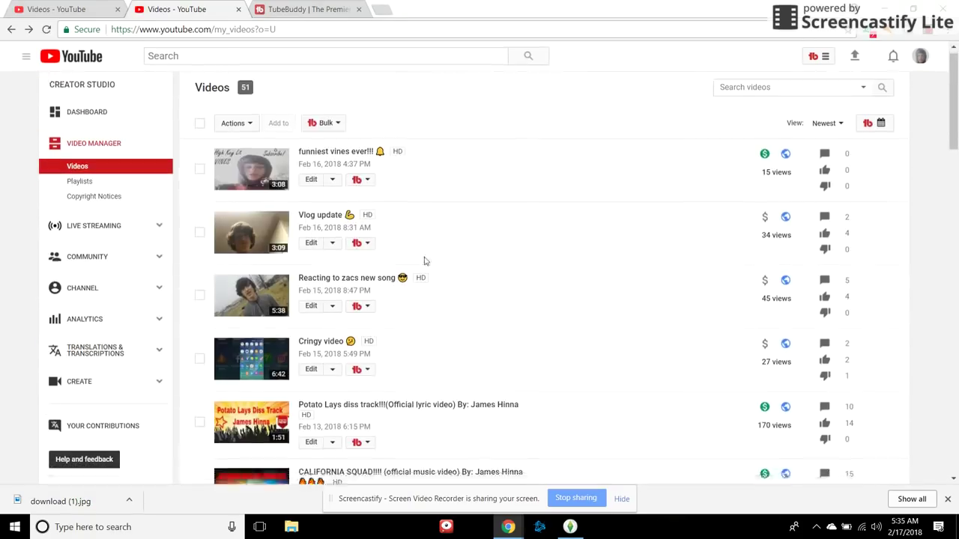
scroll(424, 261, "down", 3)
scroll(418, 255, "down", 2)
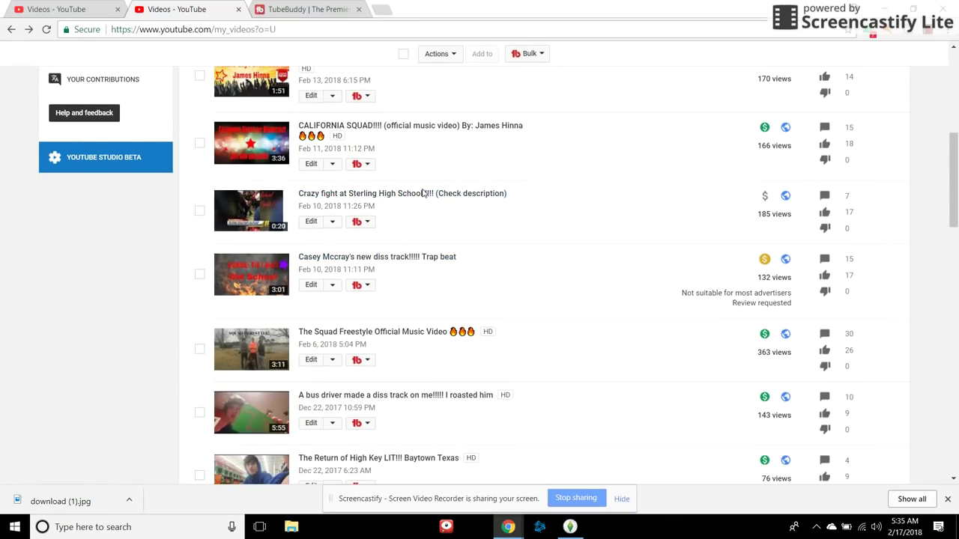
scroll(551, 303, "up", 5)
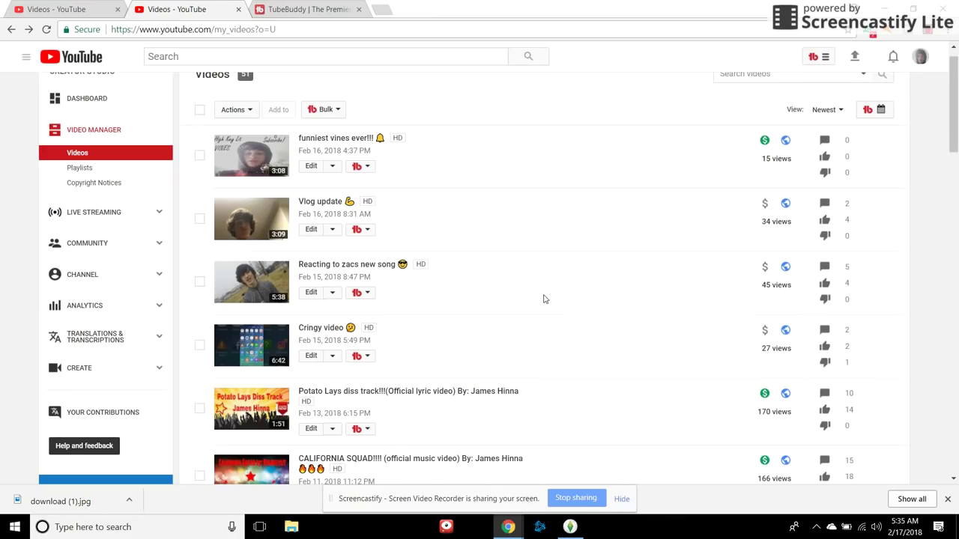
scroll(524, 303, "down", 2)
scroll(391, 298, "down", 2)
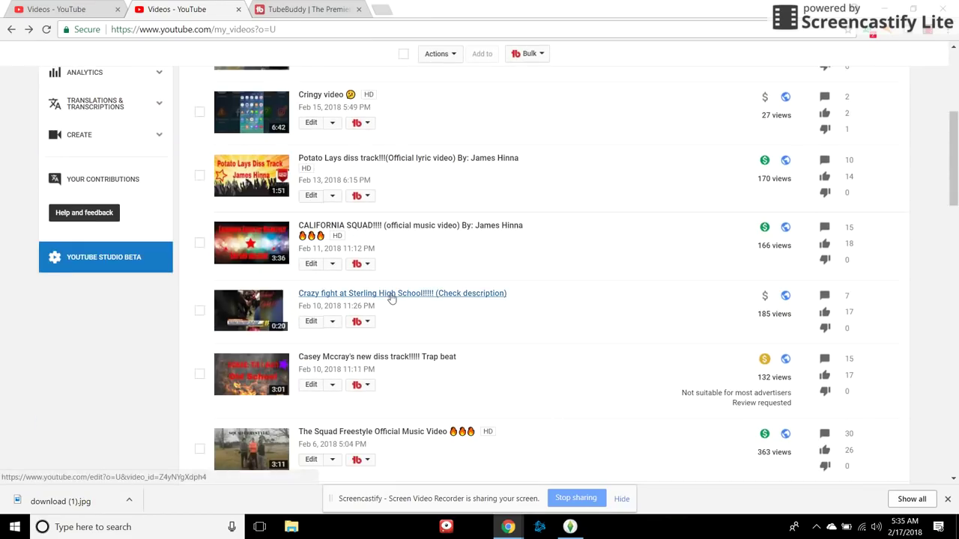
scroll(391, 298, "down", 1)
scroll(405, 288, "down", 2)
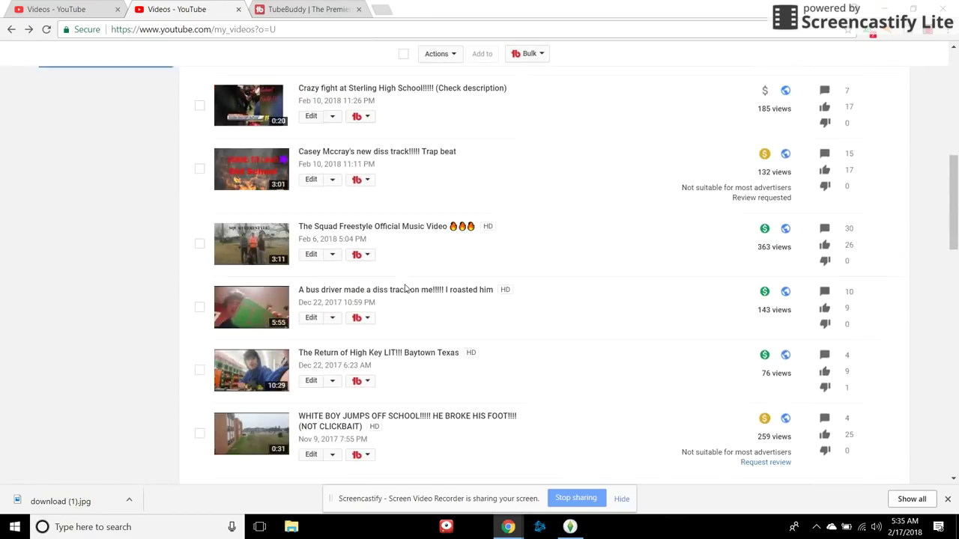
scroll(471, 296, "up", 3)
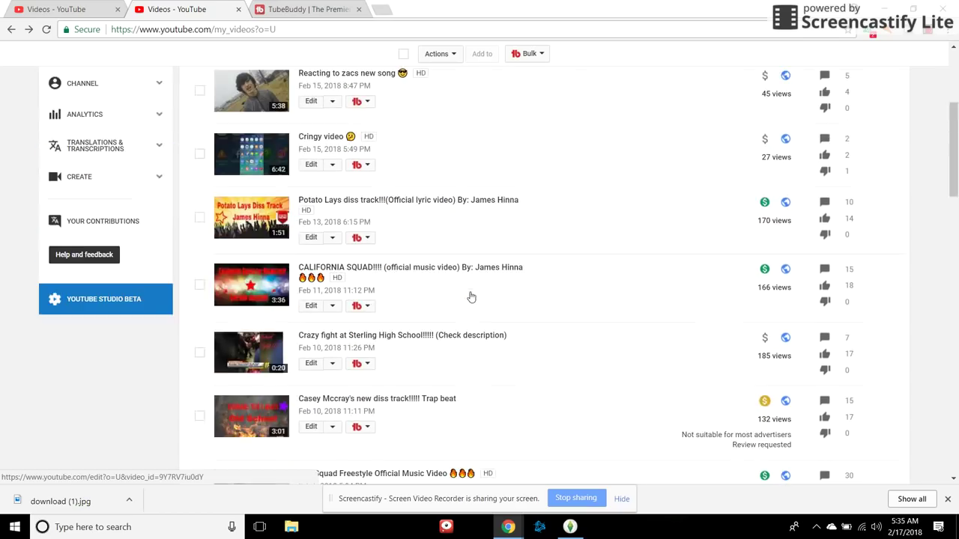
scroll(470, 296, "up", 3)
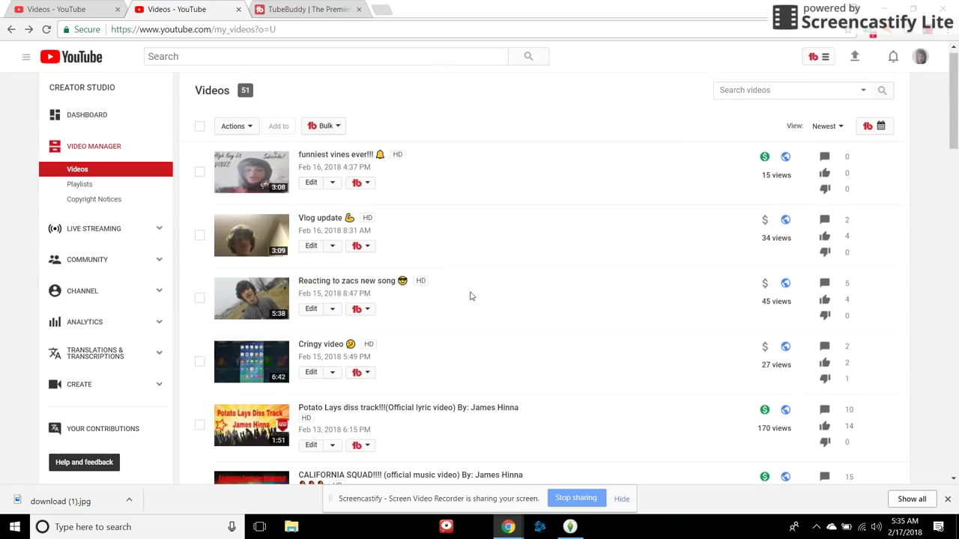
left_click(868, 126)
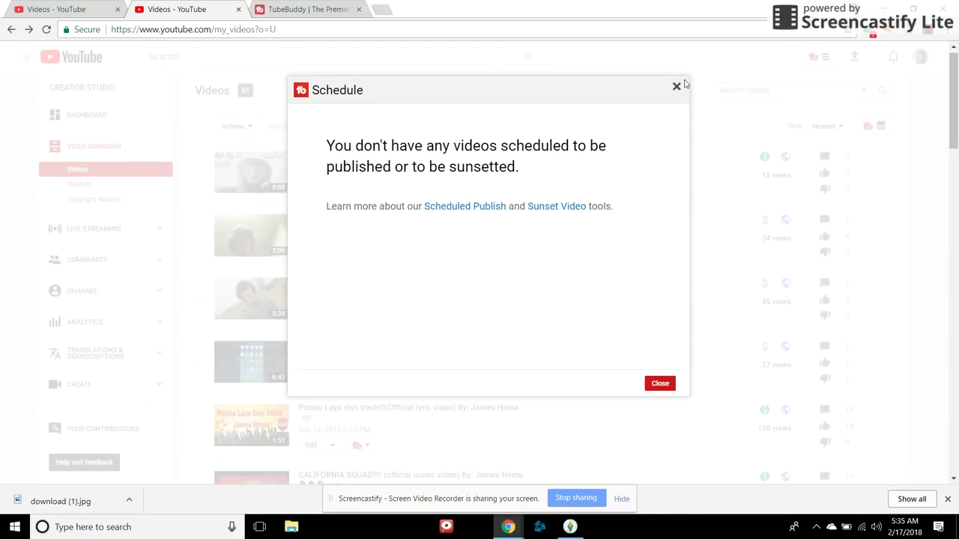
left_click(676, 87)
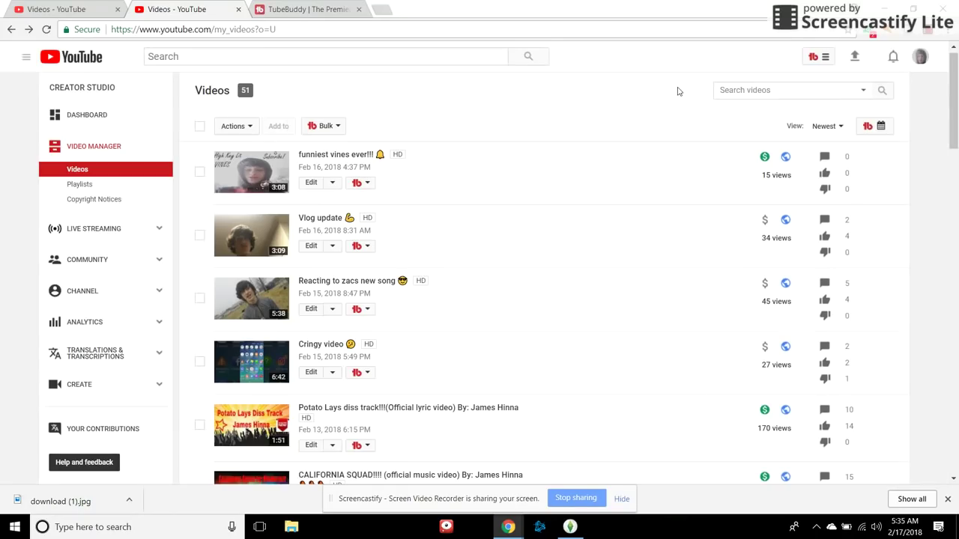
Load the Pricing page on the TubeBuddy website, then return to the YouTube Videos tab.
left_click(335, 8)
left_click(590, 72)
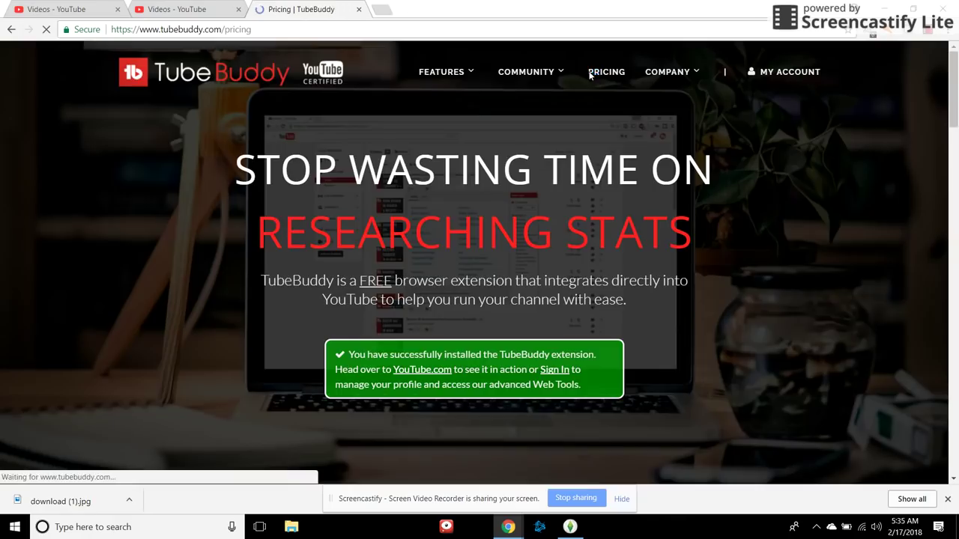
left_click(184, 9)
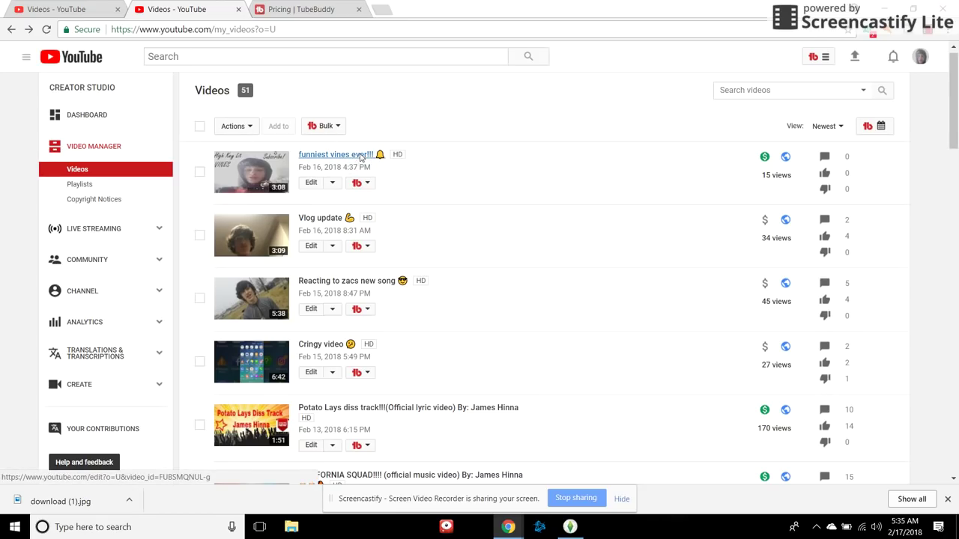
left_click(361, 155)
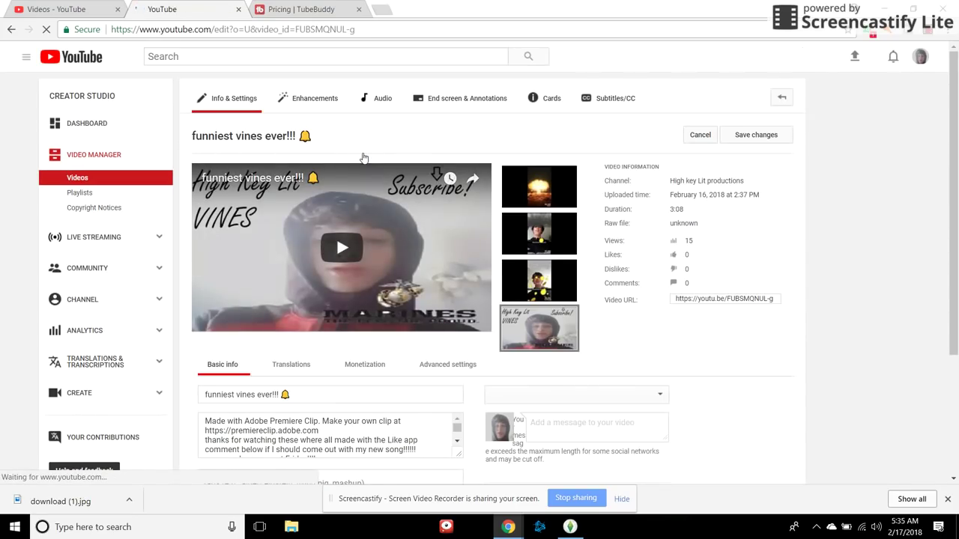
scroll(510, 322, "down", 5)
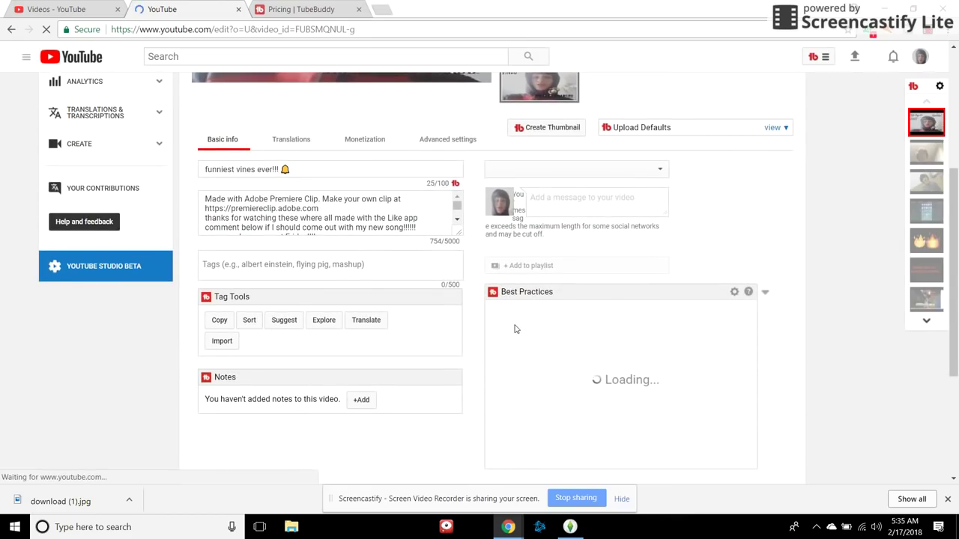
scroll(514, 328, "up", 1)
scroll(511, 328, "up", 3)
scroll(506, 325, "up", 1)
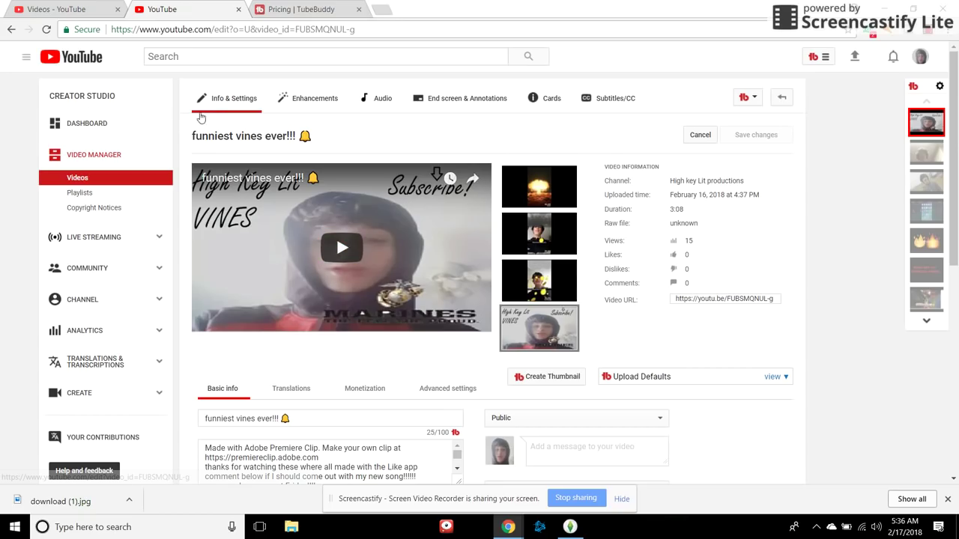
left_click(151, 178)
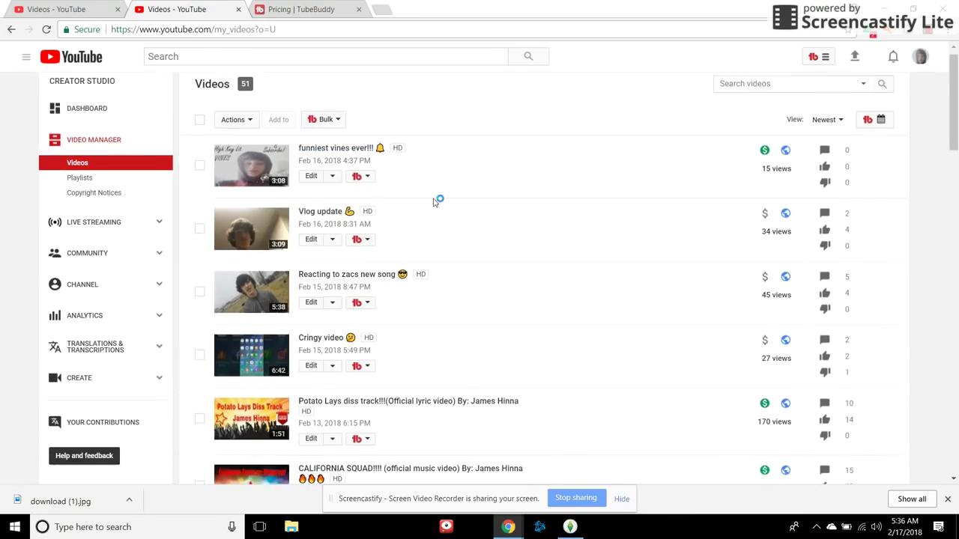
scroll(512, 192, "down", 2)
scroll(509, 194, "down", 2)
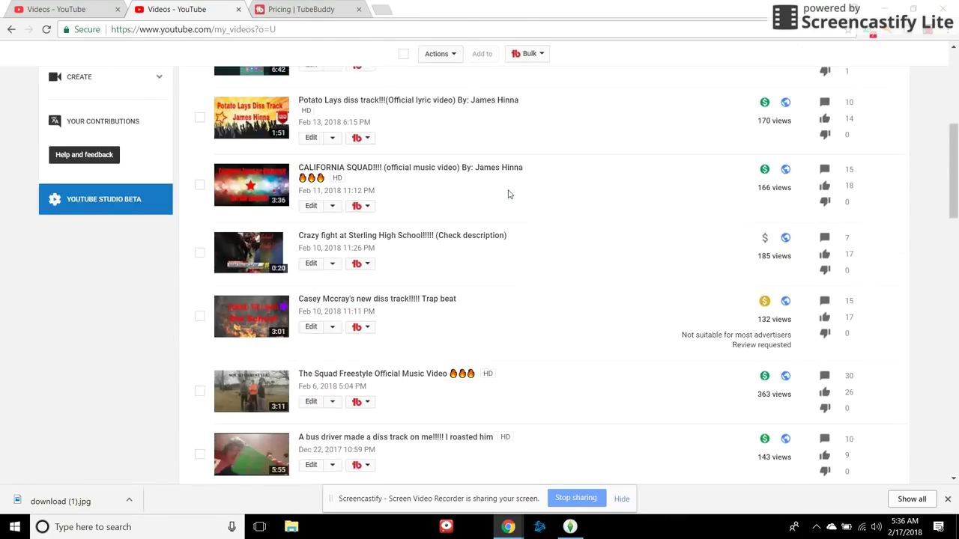
scroll(508, 194, "down", 3)
scroll(508, 194, "down", 3)
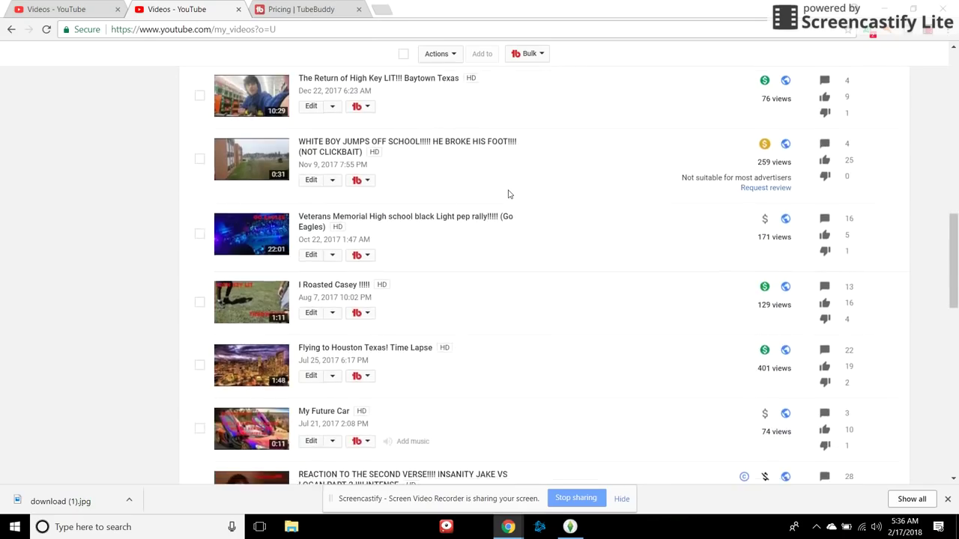
scroll(508, 194, "down", 3)
scroll(508, 194, "down", 3)
scroll(508, 194, "down", 3)
scroll(508, 194, "down", 1)
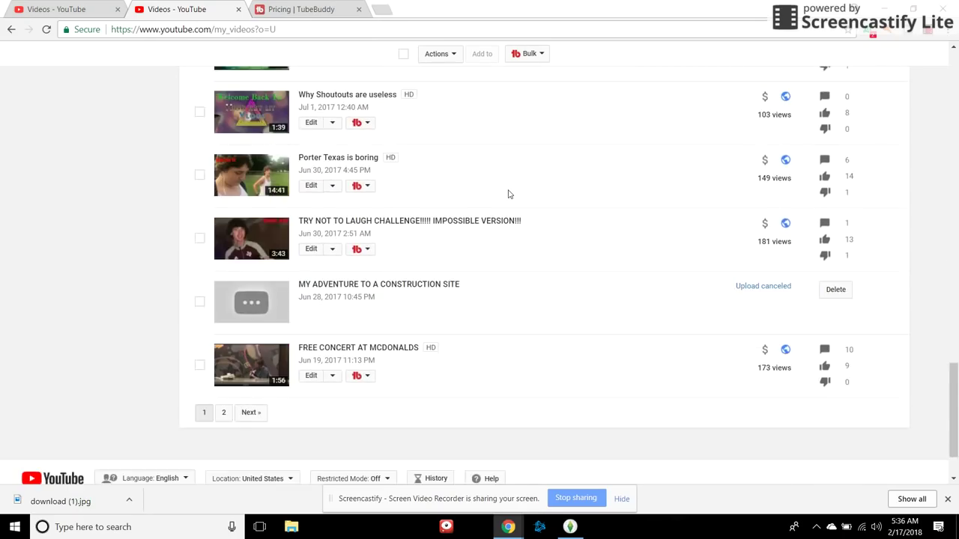
scroll(508, 194, "down", 1)
scroll(508, 194, "up", 5)
scroll(508, 194, "up", 5)
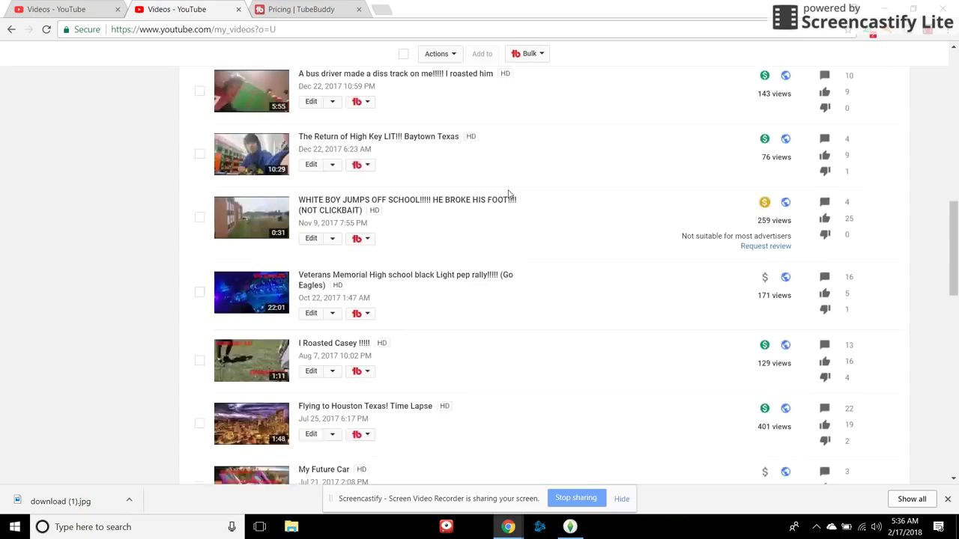
scroll(507, 194, "up", 4)
scroll(508, 194, "up", 4)
scroll(507, 194, "up", 2)
scroll(505, 194, "down", 1)
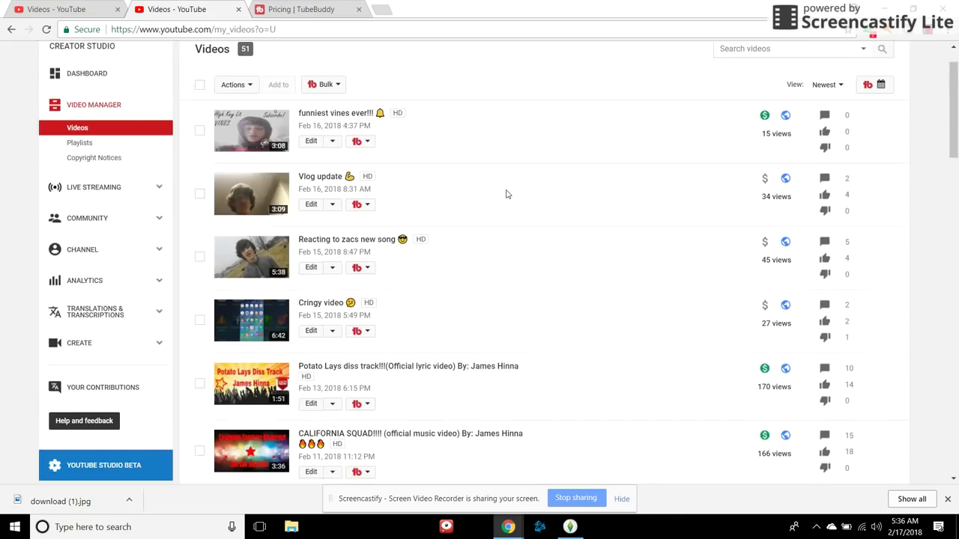
scroll(507, 195, "down", 4)
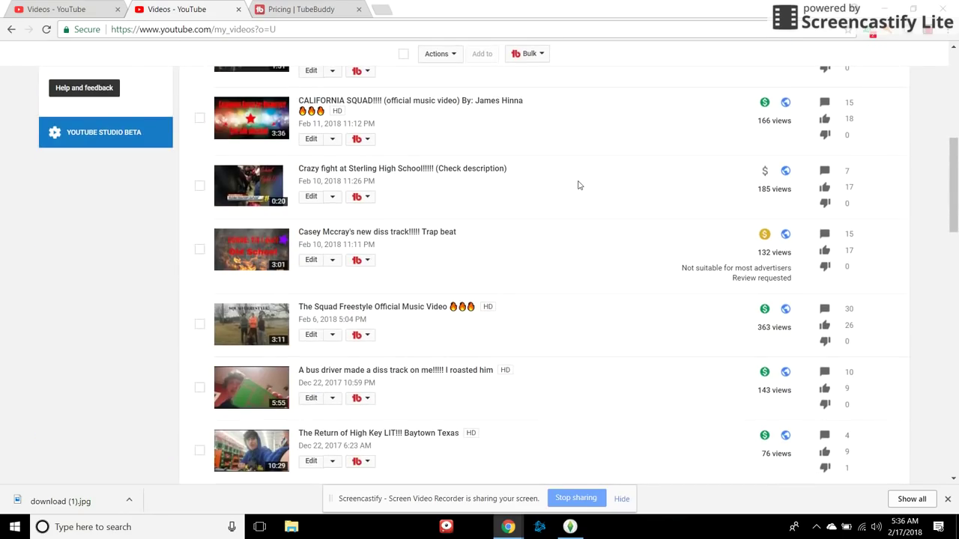
scroll(406, 207, "down", 3)
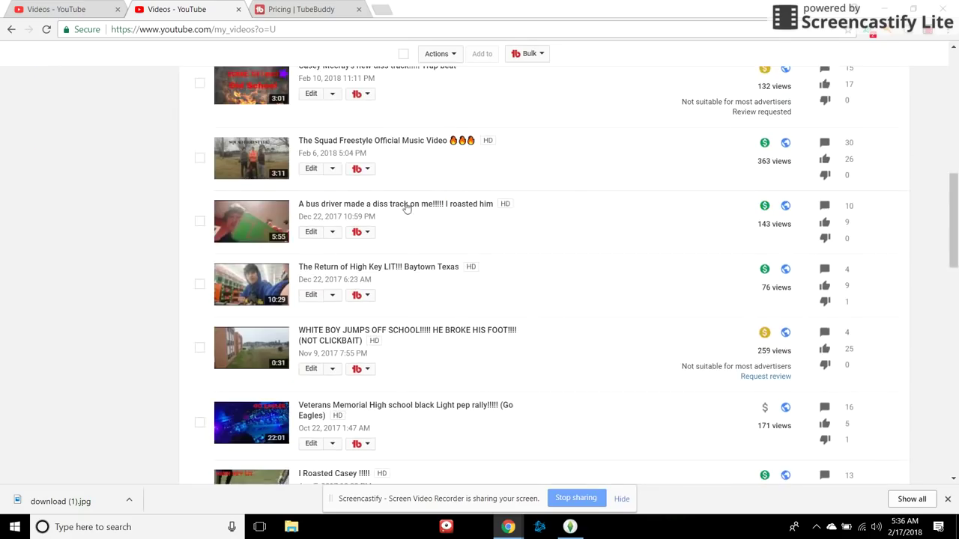
scroll(407, 208, "up", 5)
scroll(420, 190, "up", 2)
scroll(88, 130, "up", 1)
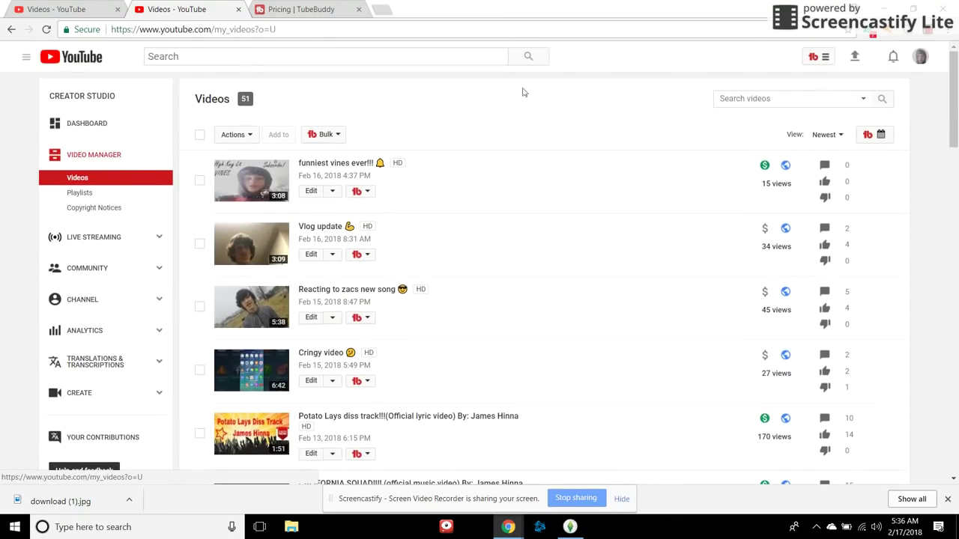
Open the TubeBuddy menu from the Creator Studio header icon.
left_click(808, 60)
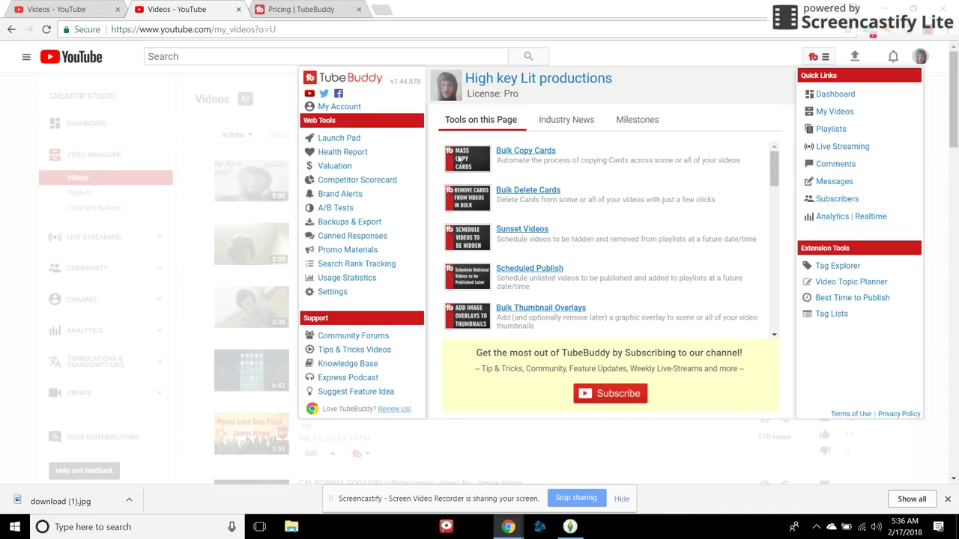
Switch between Milestones and Industry News, ending on news, then bring up Screencastify's controls.
left_click(636, 128)
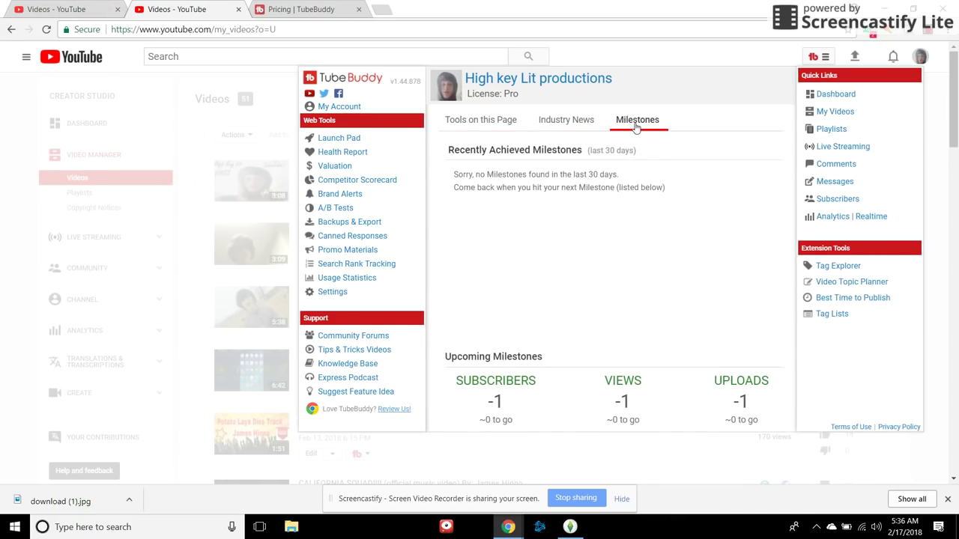
left_click(561, 122)
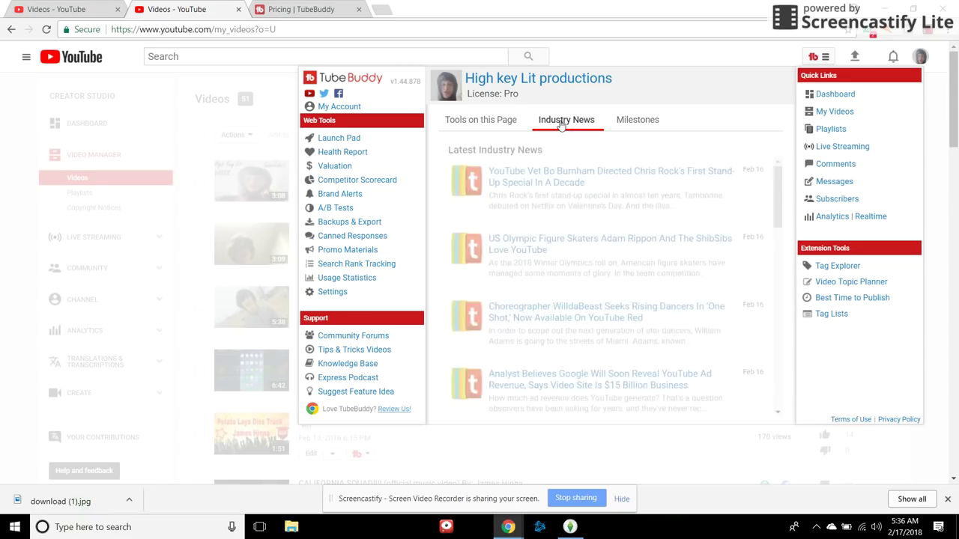
left_click(628, 121)
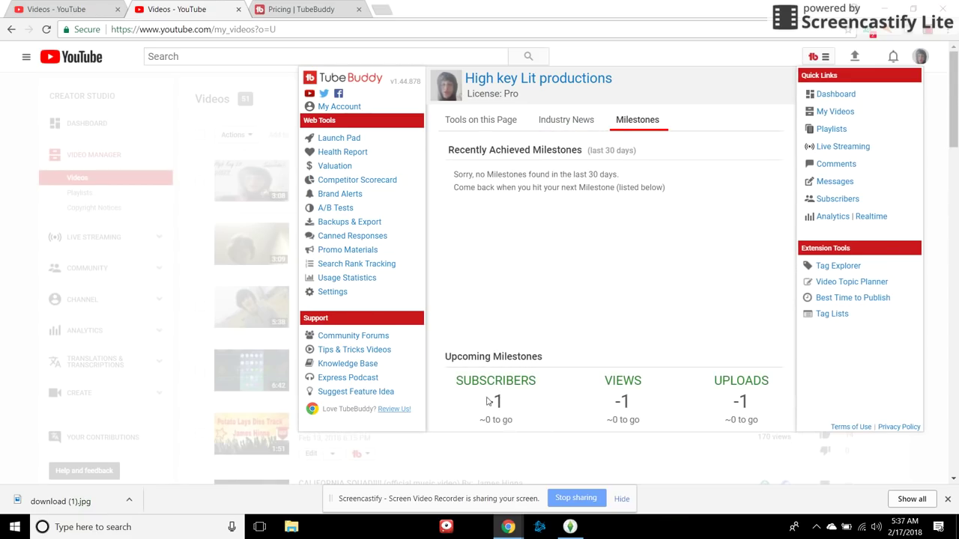
left_click(566, 121)
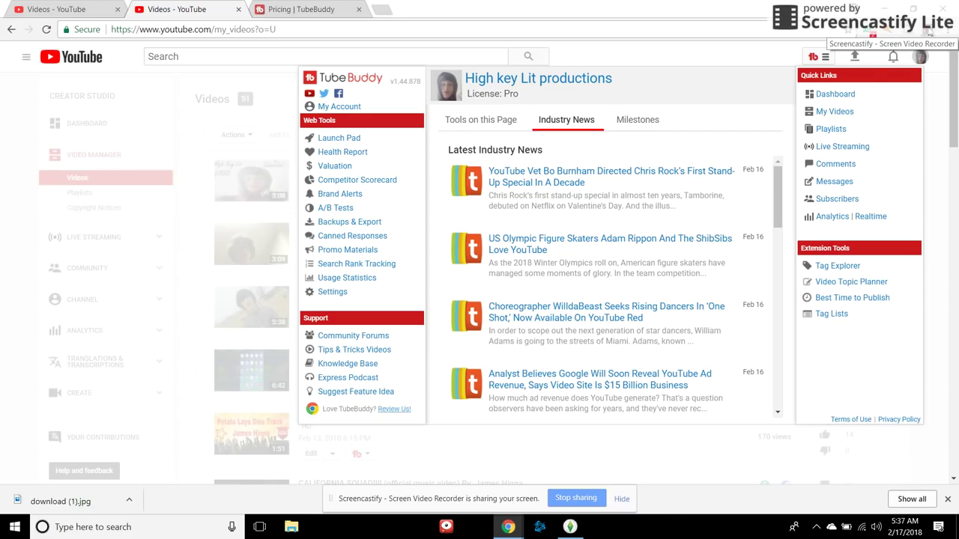
left_click(928, 33)
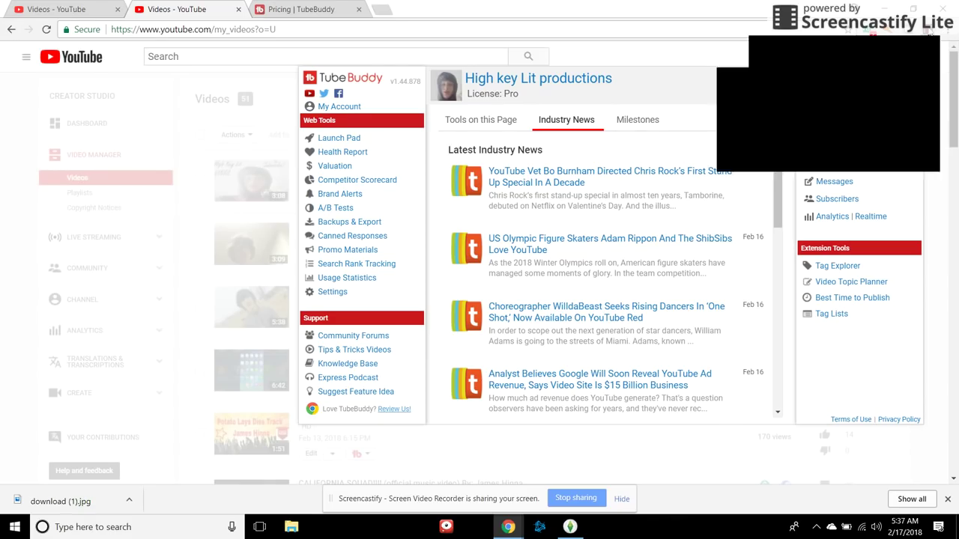